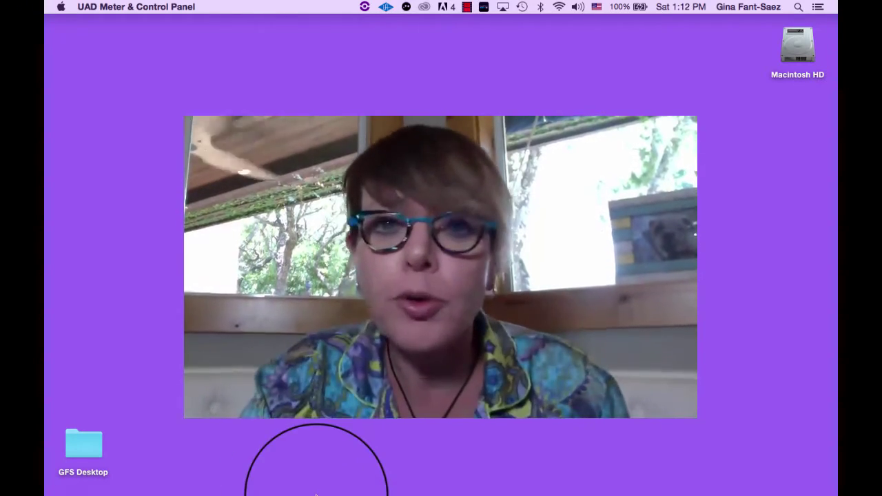
Launch Pro Tools from the Dock and wait for the Dashboard of recent sessions.
mouse_move(319, 482)
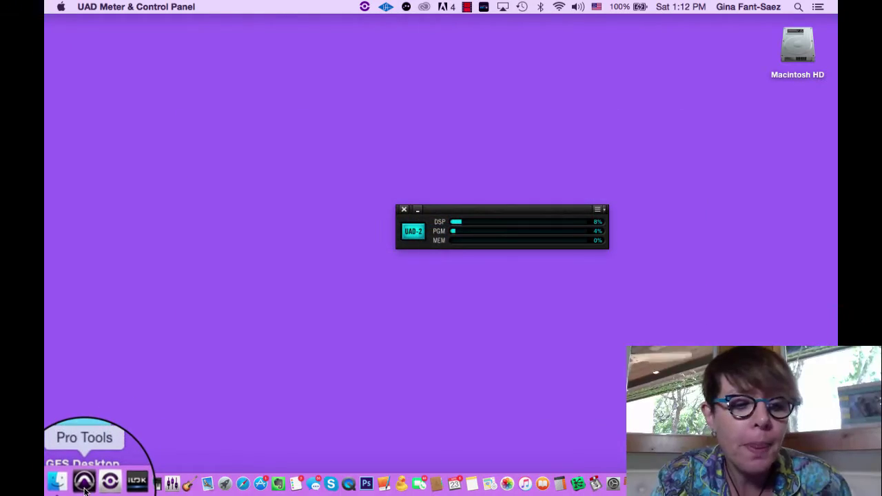
click(84, 482)
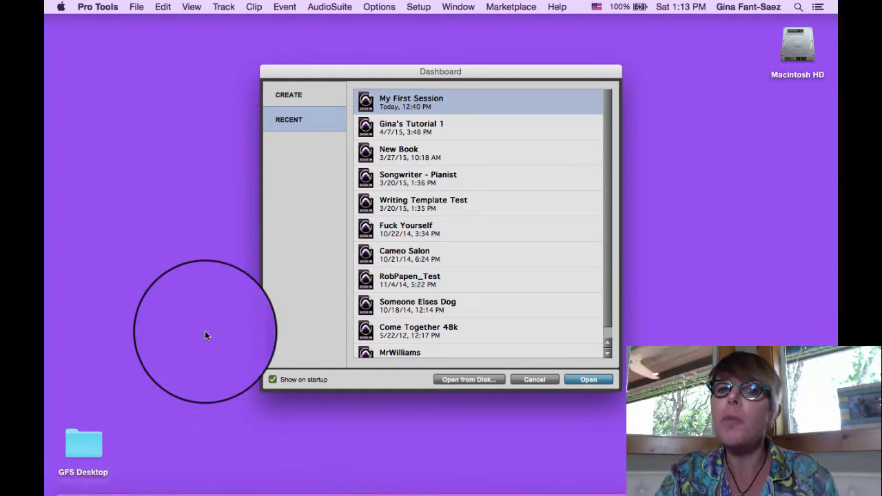
Name a new session 'Major Tom' and set its location to Documents > Pro Tools Tutorial Sessions.
click(295, 97)
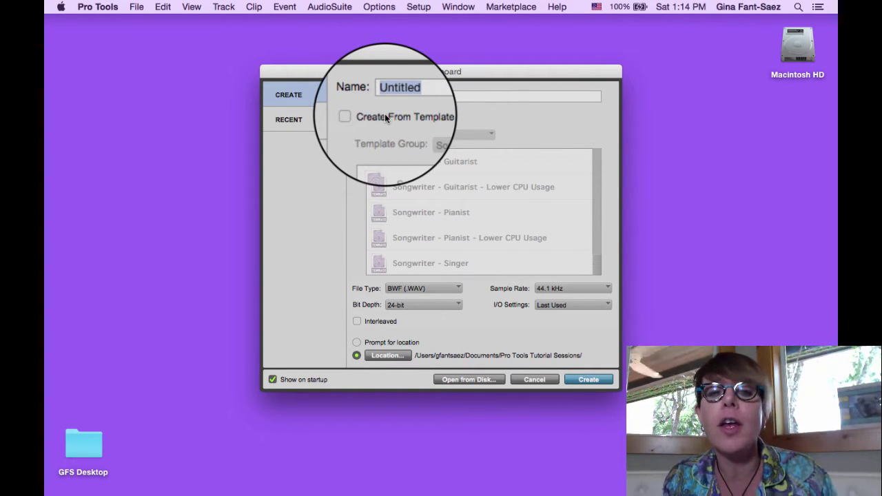
text(Major T)
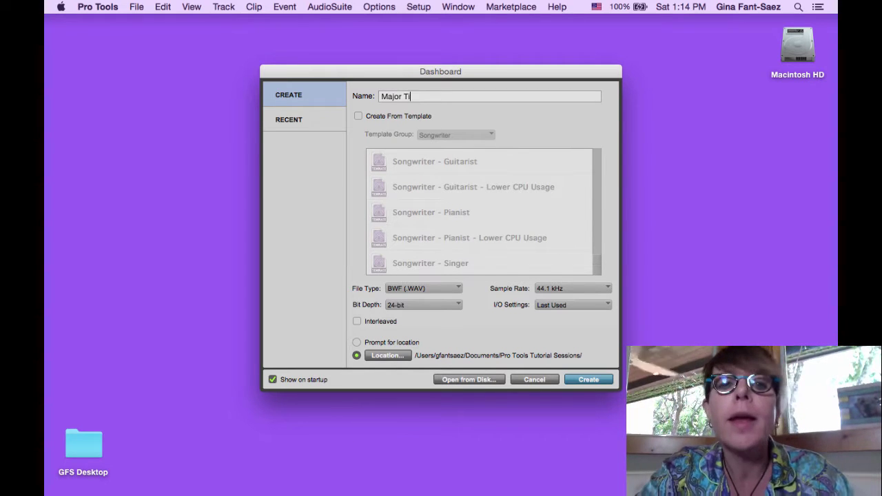
text(om)
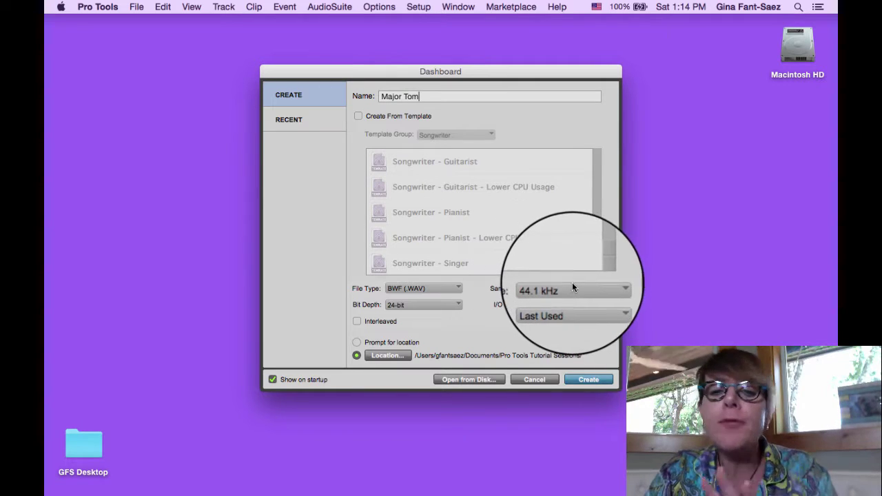
click(386, 355)
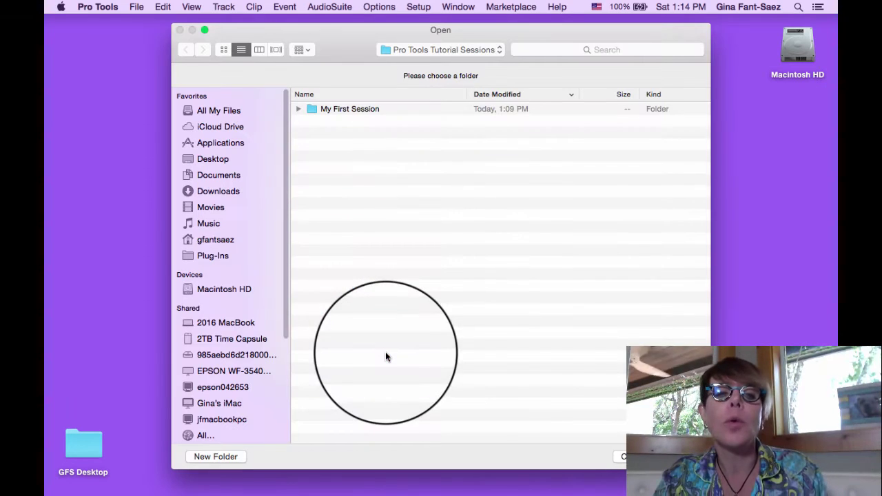
click(227, 176)
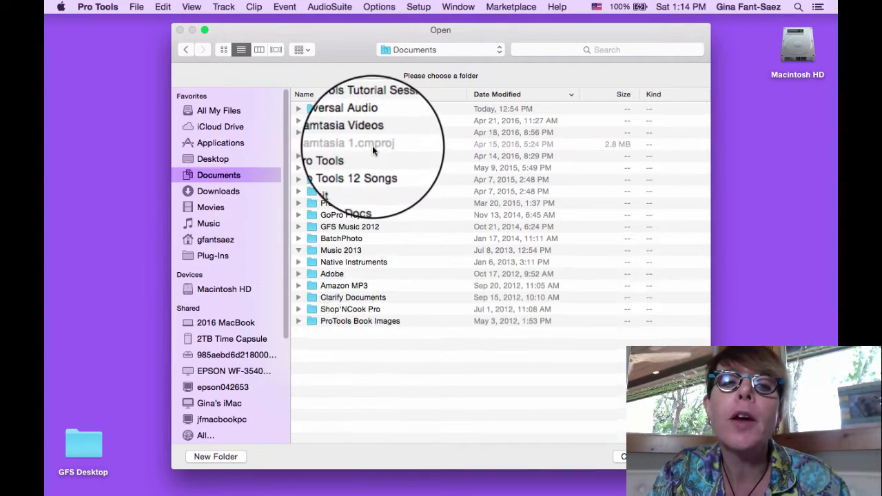
click(373, 110)
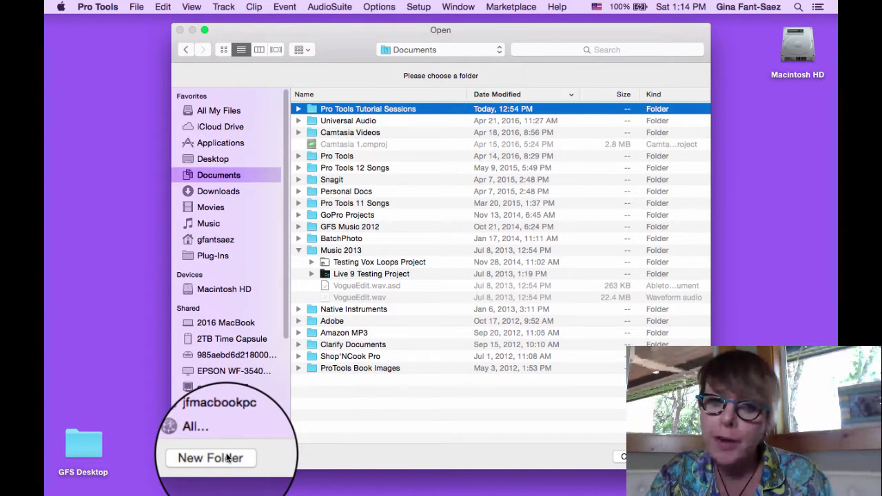
double_click(389, 108)
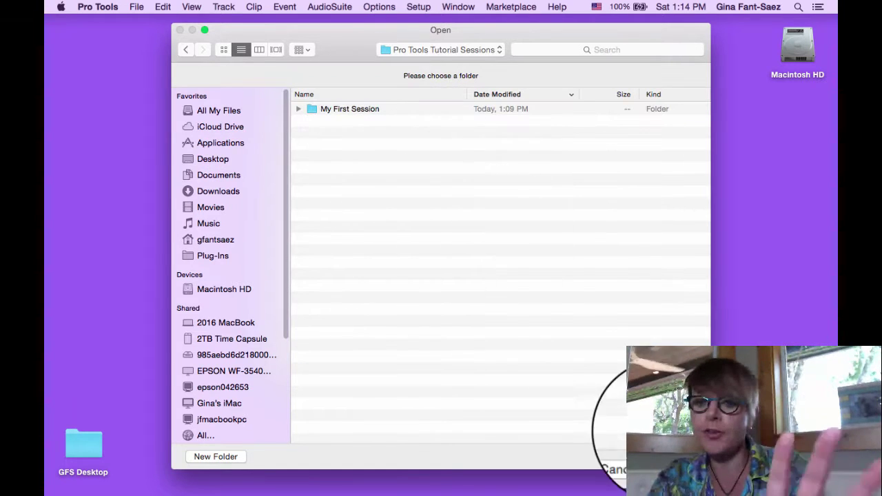
click(672, 456)
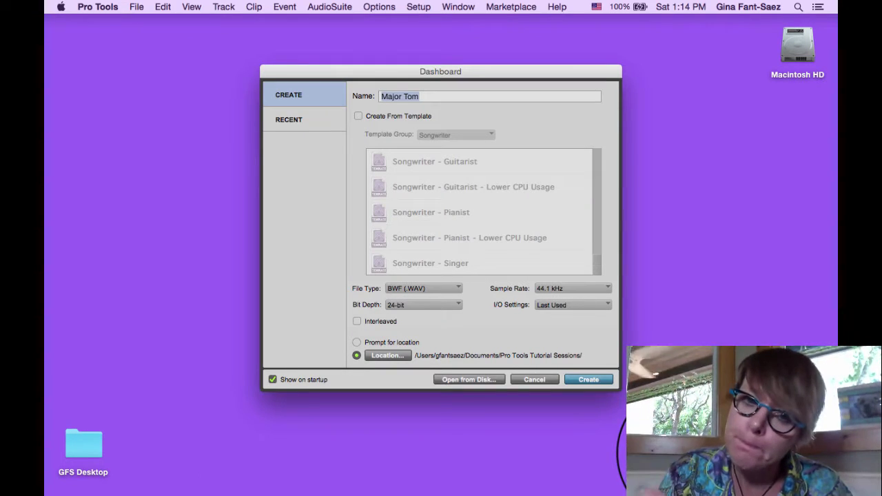
Create the Major Tom session, opening an empty Mix window with the Transport at 1|1|000.
click(588, 379)
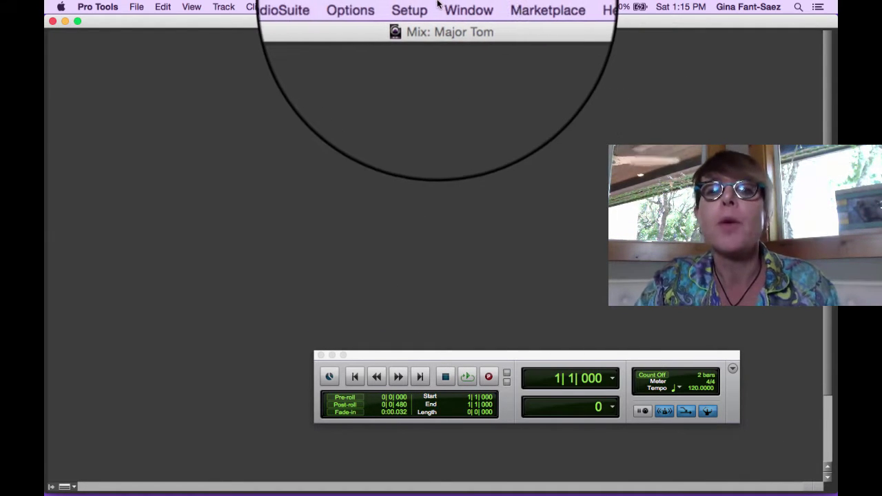
click(418, 8)
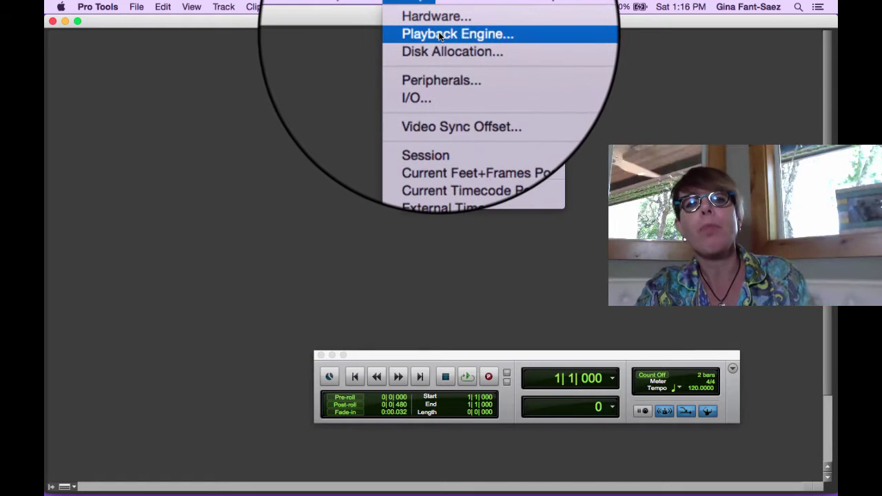
click(439, 35)
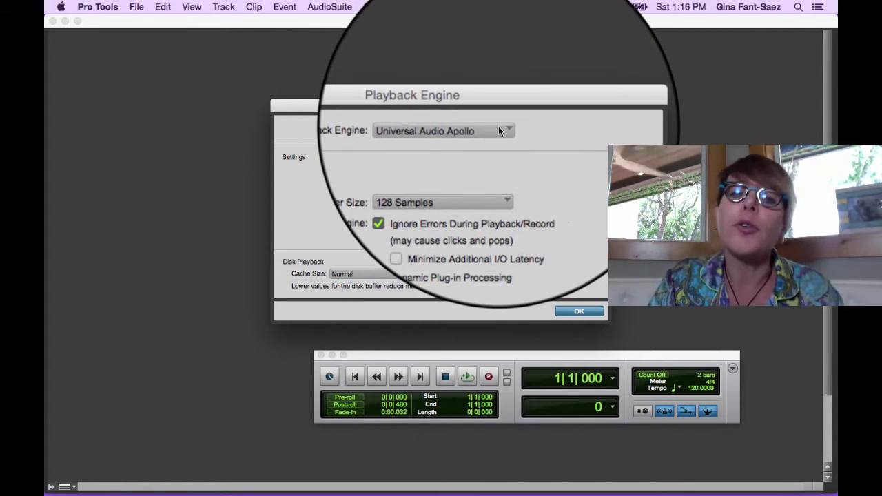
click(498, 126)
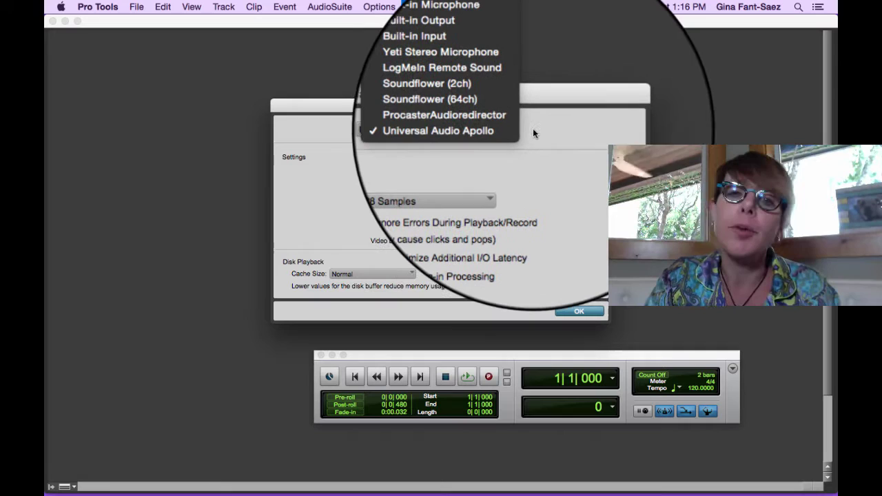
click(536, 129)
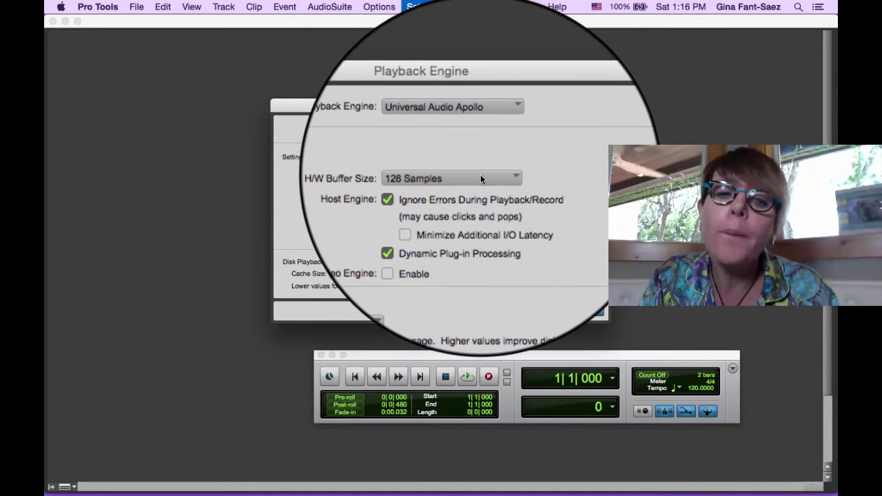
click(481, 178)
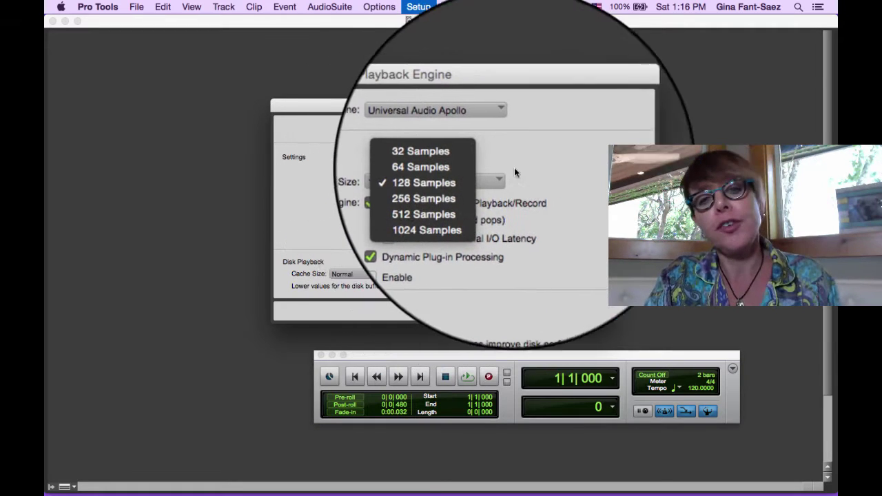
click(543, 174)
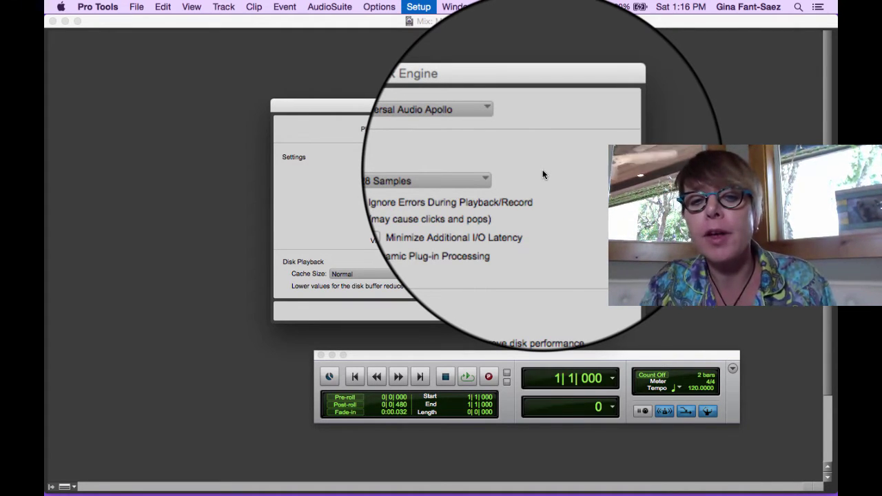
click(580, 311)
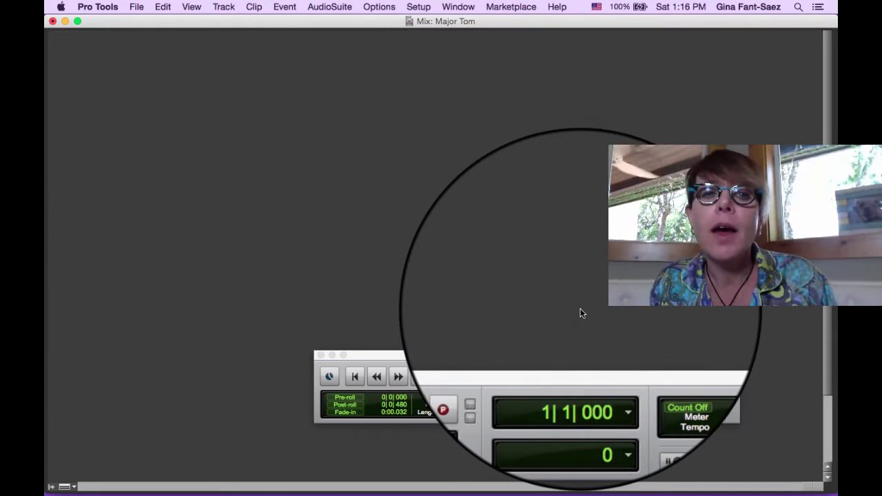
Enable Low Latency Monitoring from the Options menu.
click(372, 7)
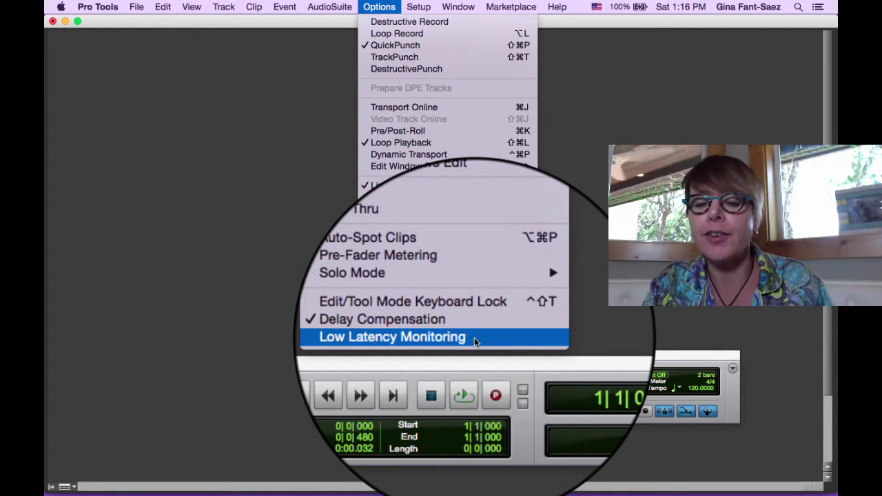
click(474, 338)
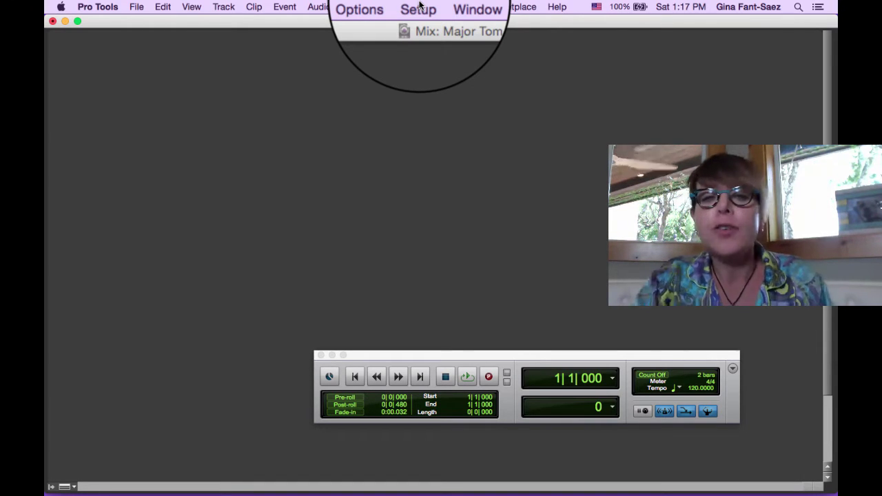
Show the input paths in I/O Setup and expand the MIC/LINE/HIZ / MIC/LINE path's mono sub-paths.
click(419, 5)
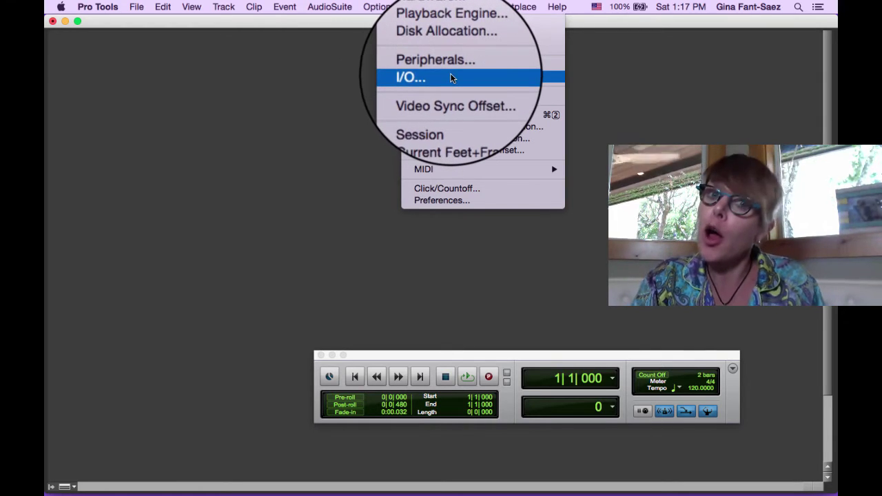
click(450, 78)
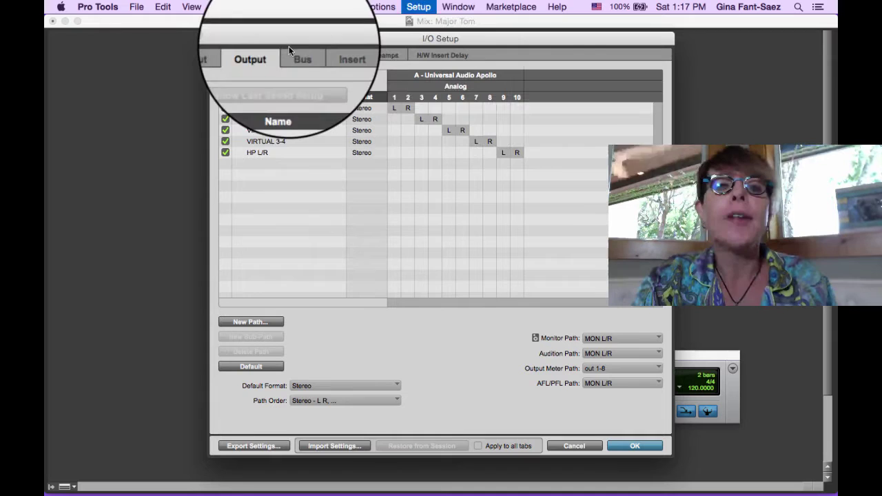
click(288, 108)
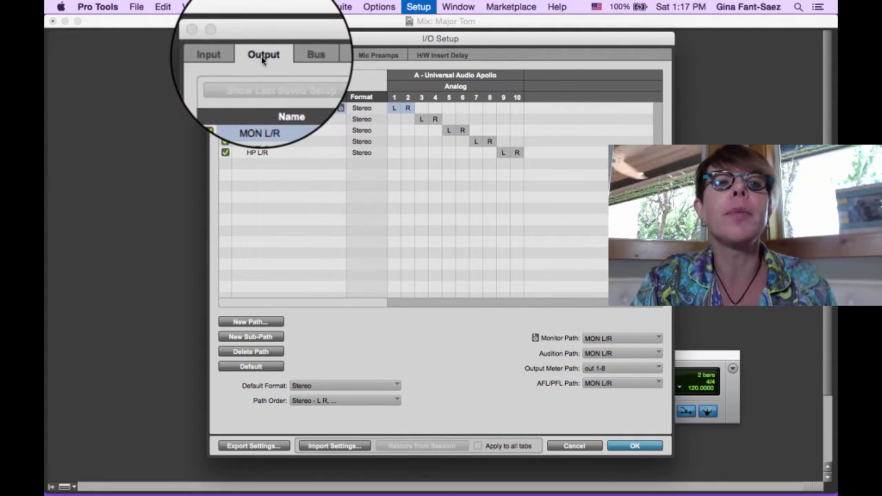
click(228, 56)
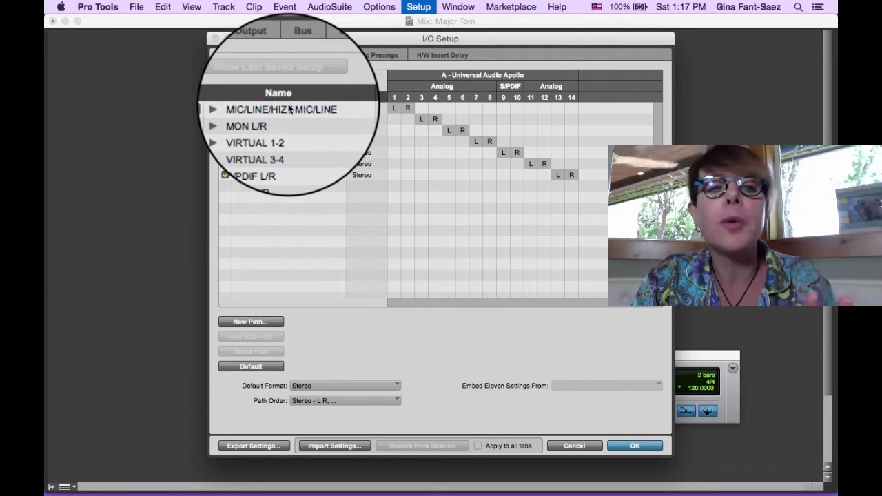
click(289, 108)
click(238, 110)
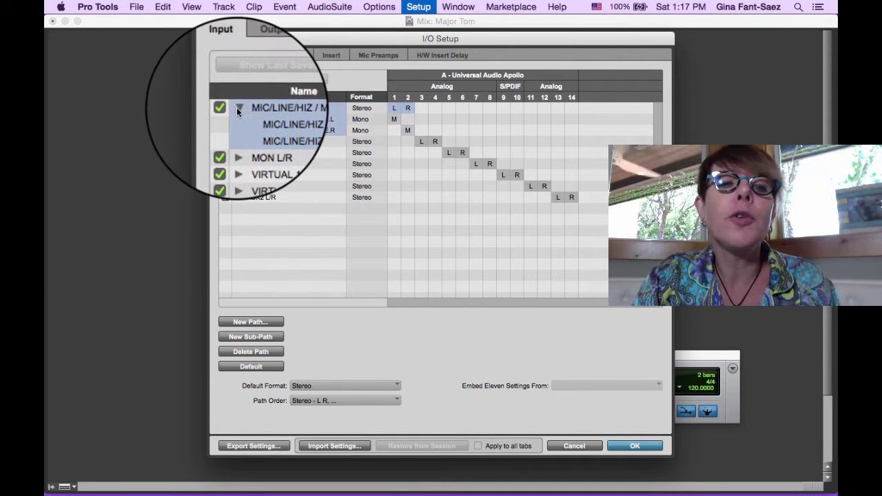
Rename the left and right mono sub-paths to 'Mic In 1' and 'Mic In 2'.
double_click(286, 119)
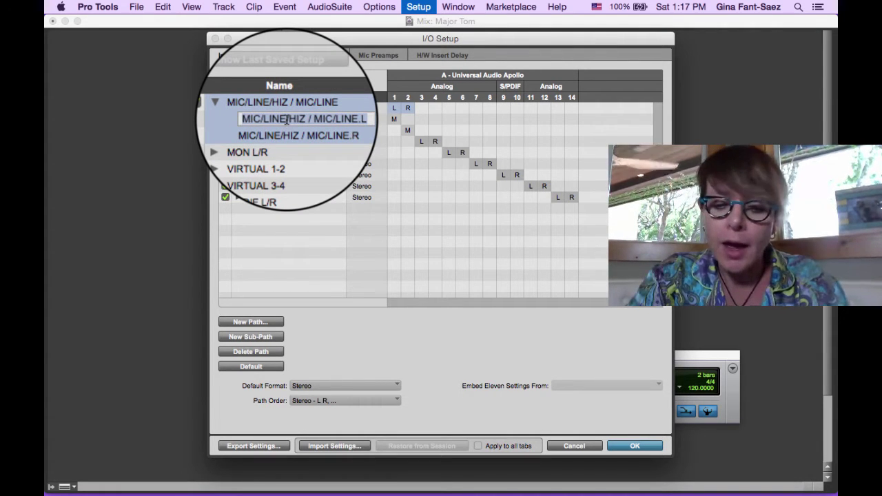
text(Mic In 1)
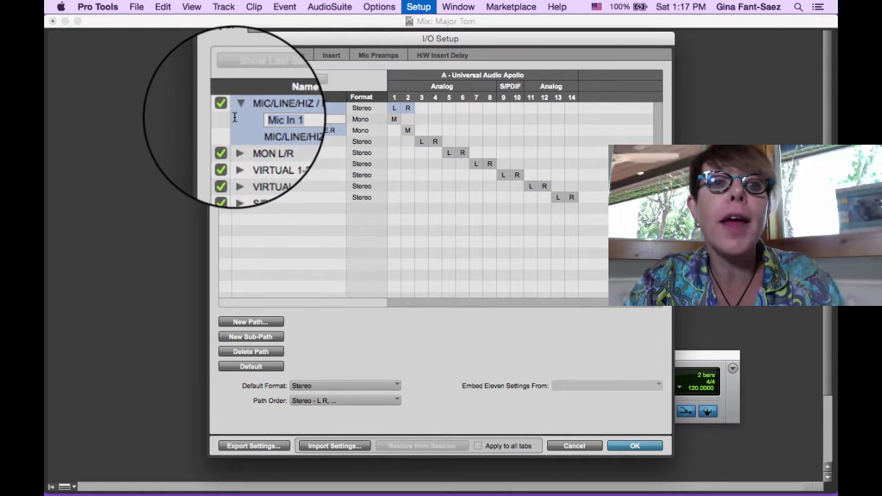
key(Return)
double_click(264, 130)
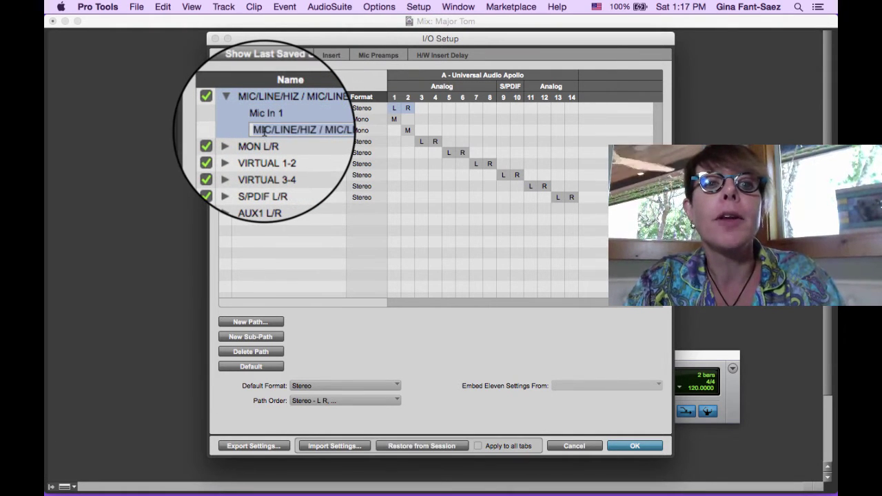
text(Mic In)
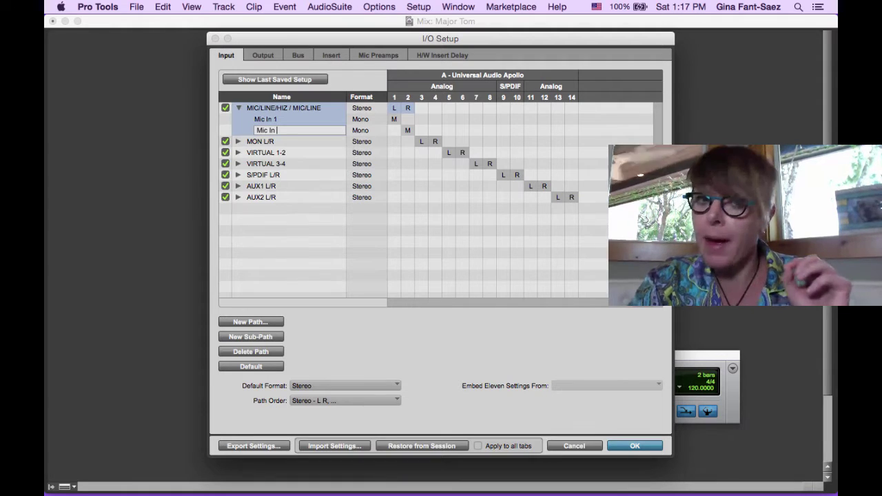
text( 2)
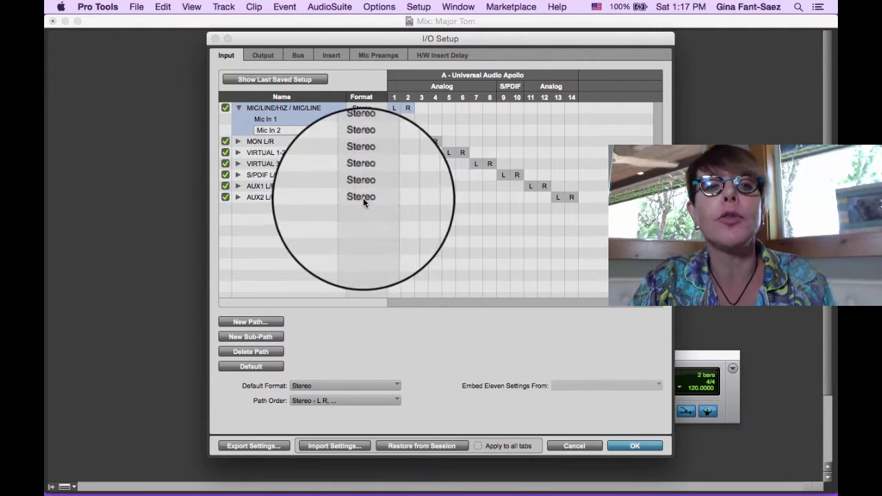
Close I/O Setup, add one mono audio track (Audio 1) on Mic In 1, and record-arm it.
click(638, 444)
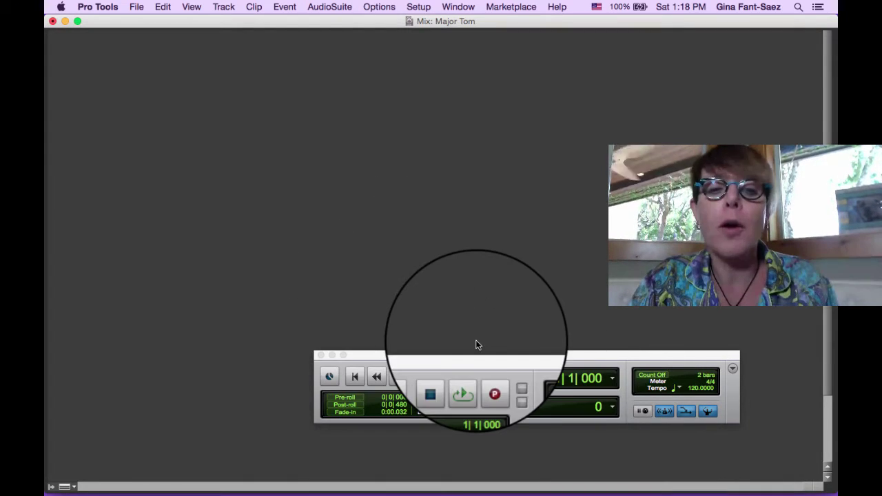
click(224, 7)
click(232, 23)
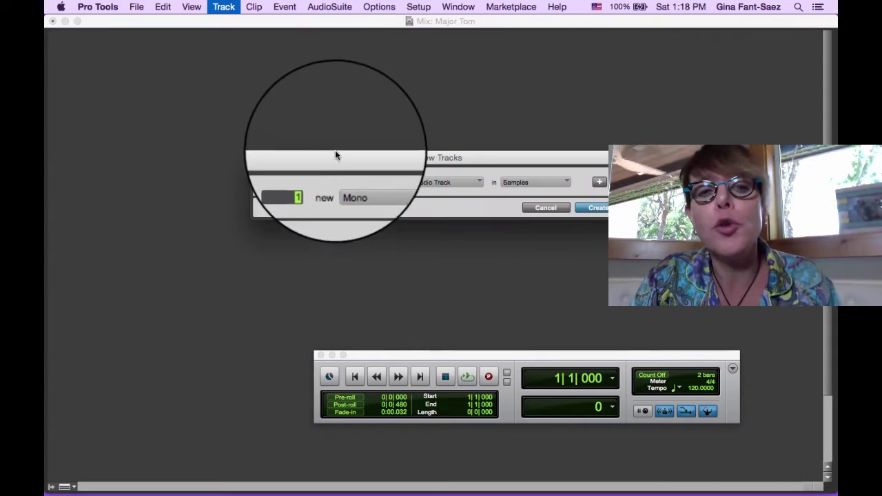
click(361, 184)
click(368, 91)
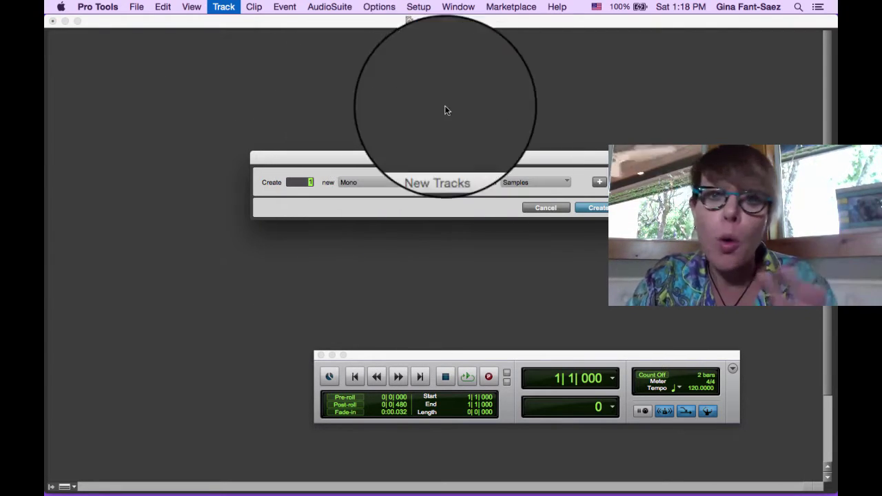
click(602, 208)
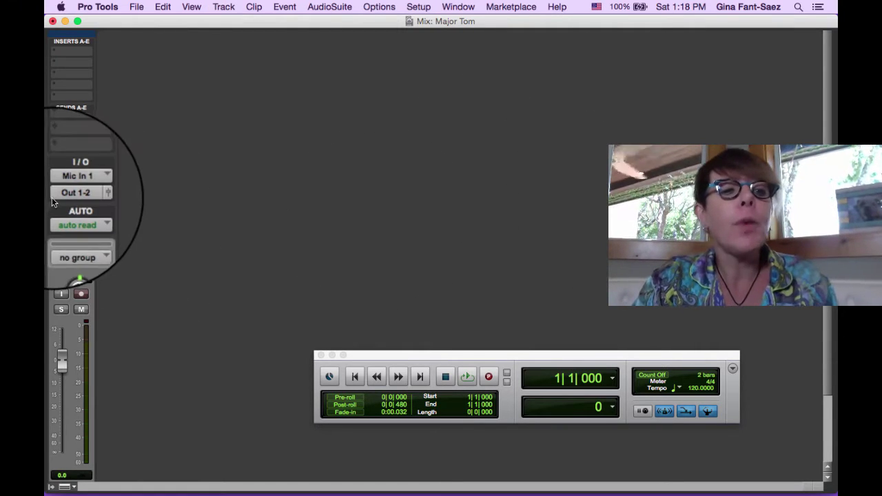
scroll(65, 195, down, 2)
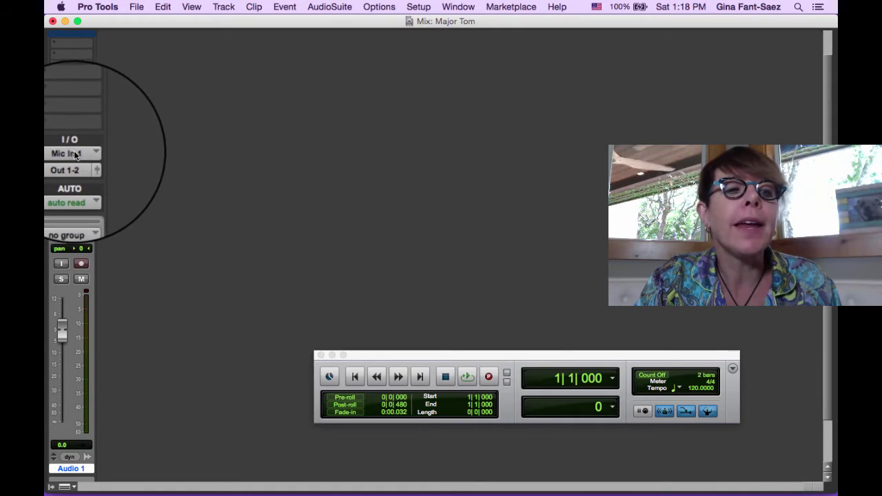
click(79, 268)
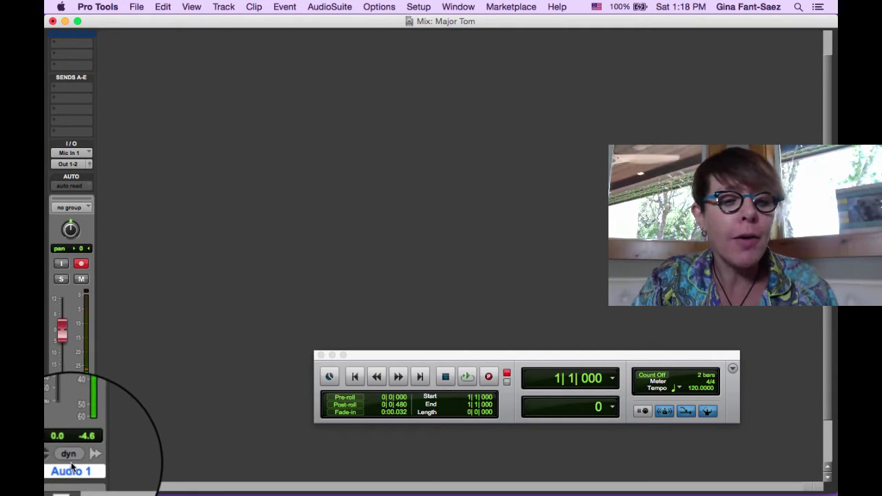
Rename track Audio 1 to 'Agt 1' through its name plate dialog.
double_click(72, 469)
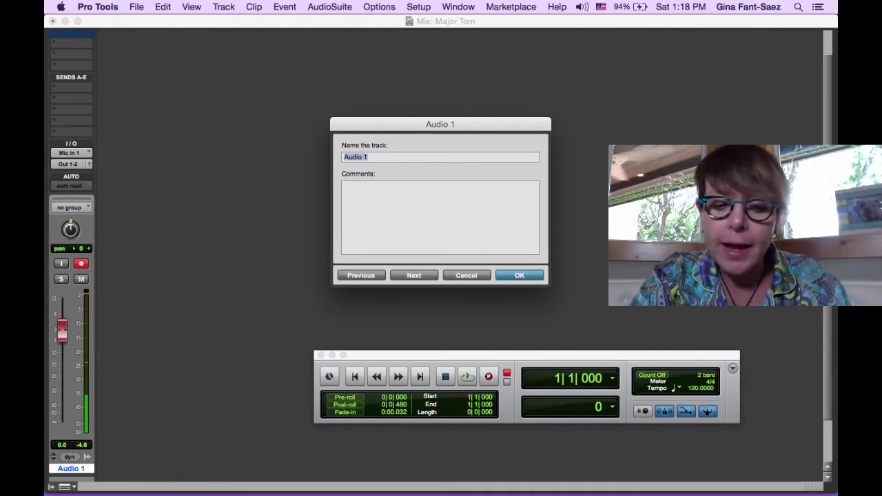
text(Agt 1)
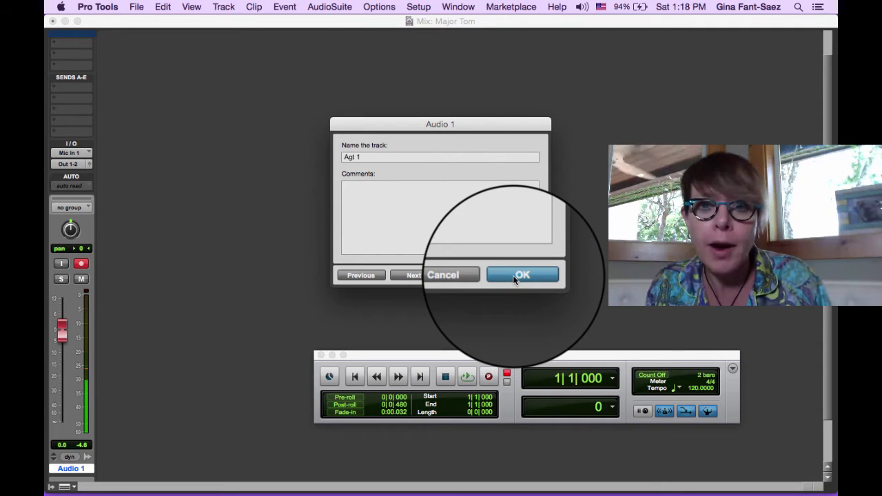
click(526, 275)
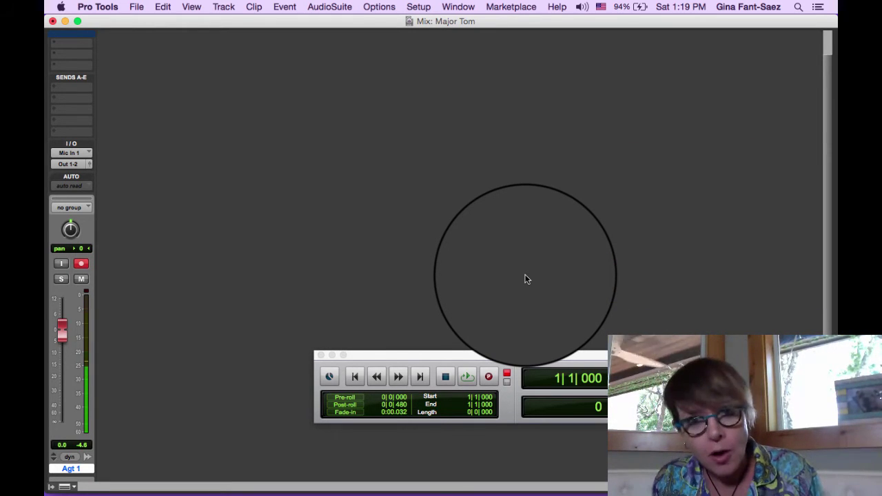
Move the Transport window up and tap the tempo down from 120 to 73 BPM.
drag(536, 357, 514, 220)
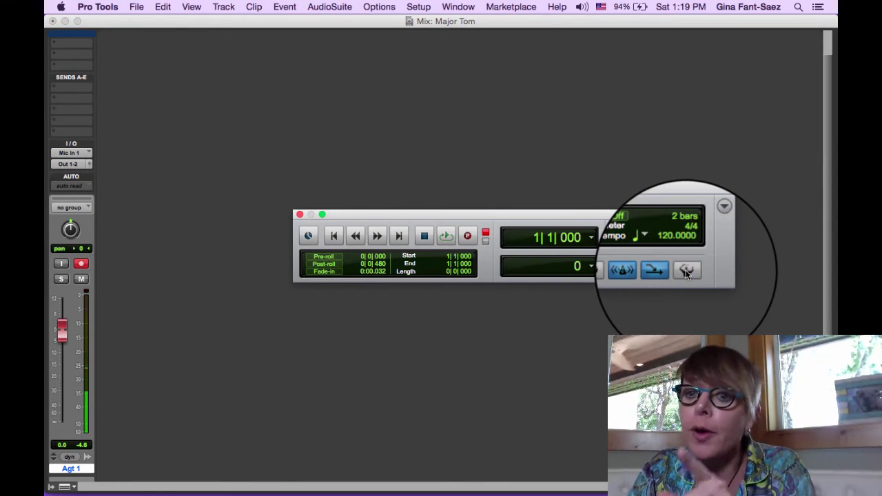
click(458, 7)
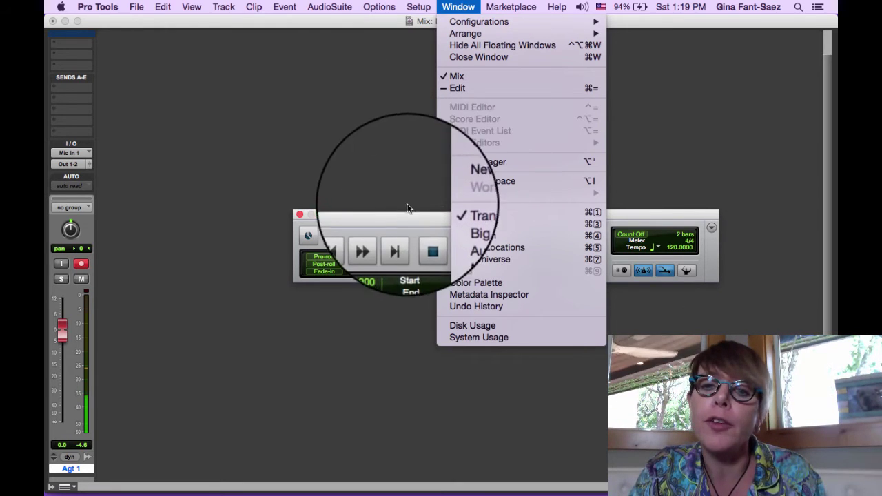
click(353, 188)
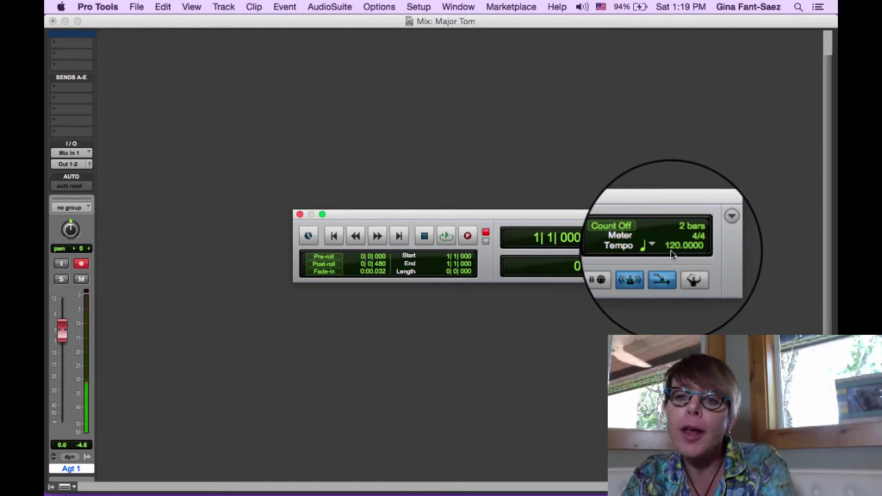
click(672, 247)
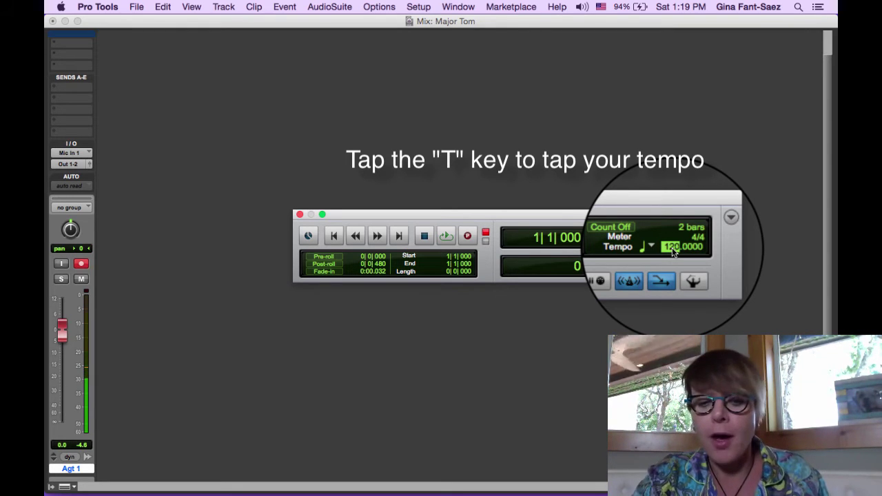
key(t)
key(t)
key(t)
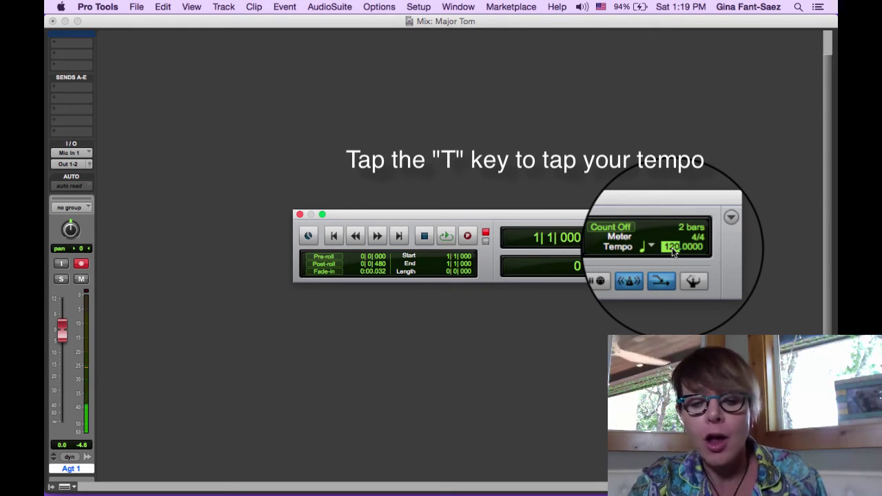
key(t)
key(t)
key(t)
key(t)
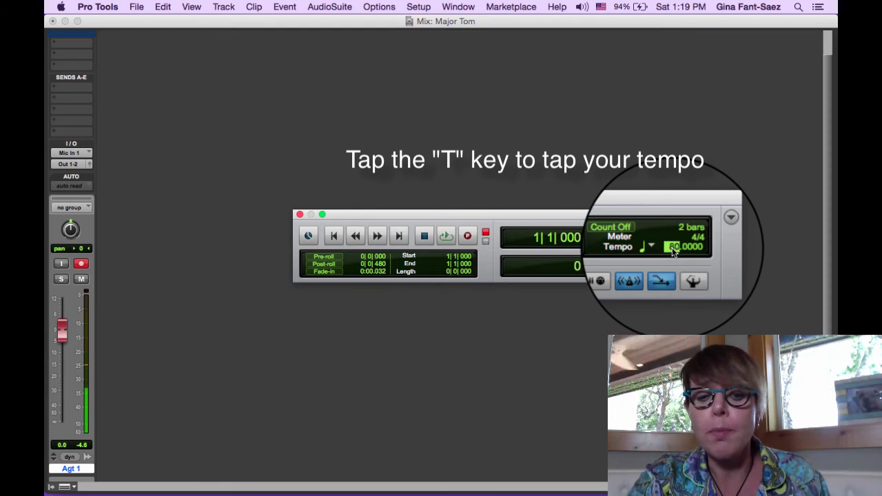
key(t)
key(t)
key(t)
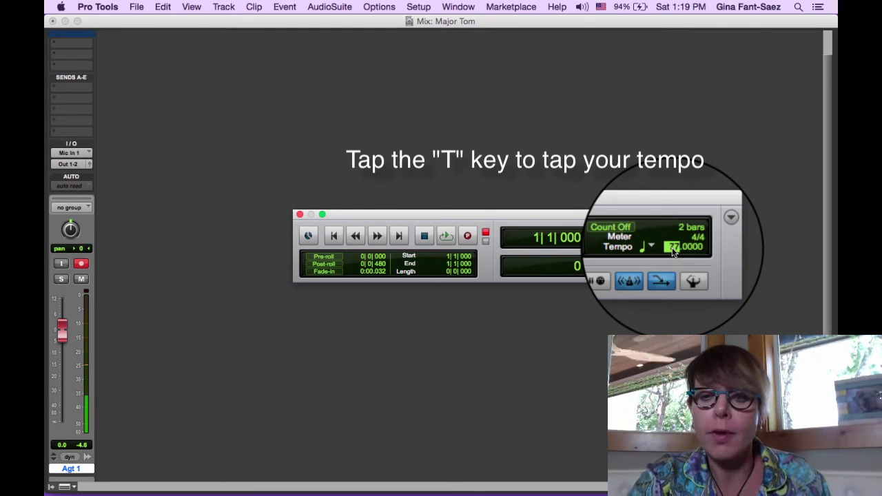
key(t)
key(t)
key(t)
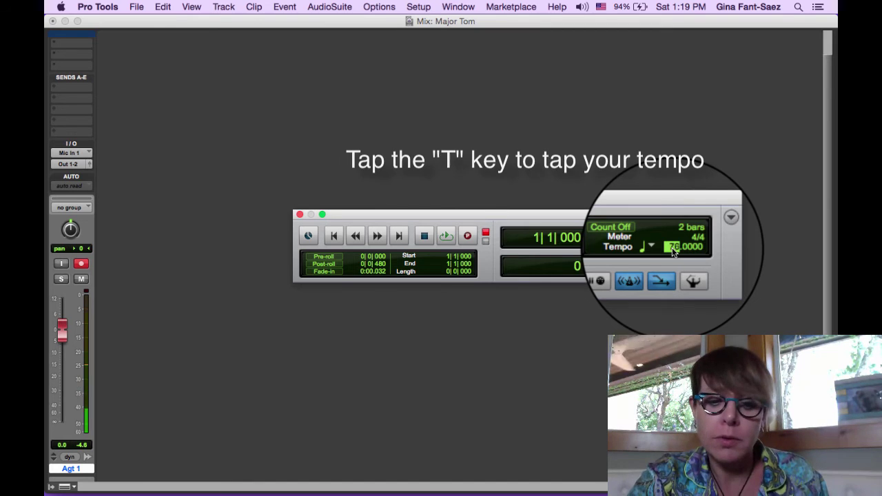
key(t)
key(t)
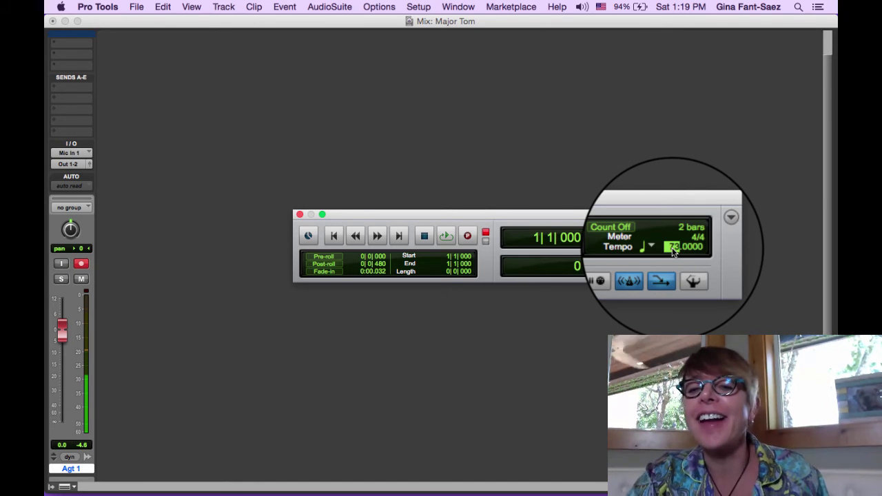
click(671, 323)
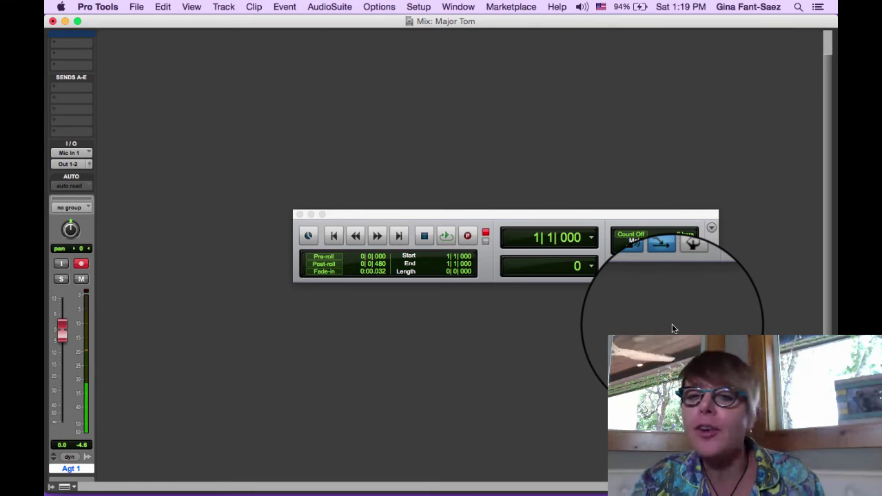
Add a click track to the session with Track > Create Click Track.
click(223, 7)
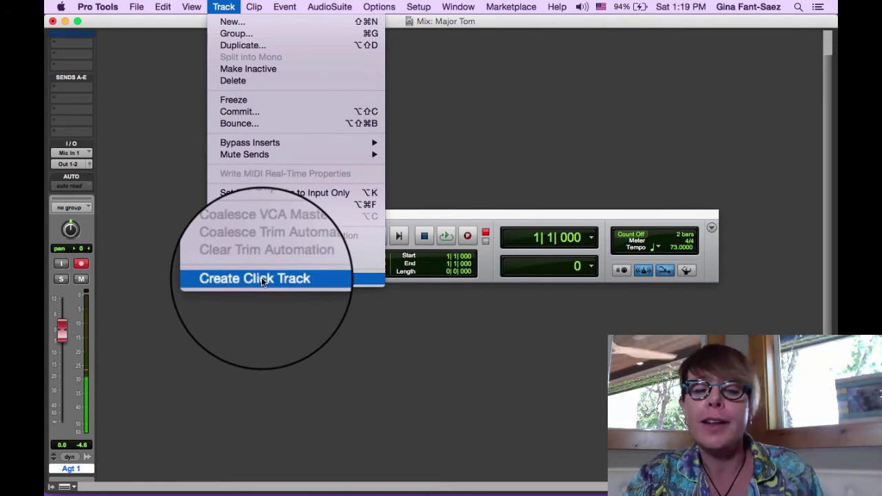
click(261, 277)
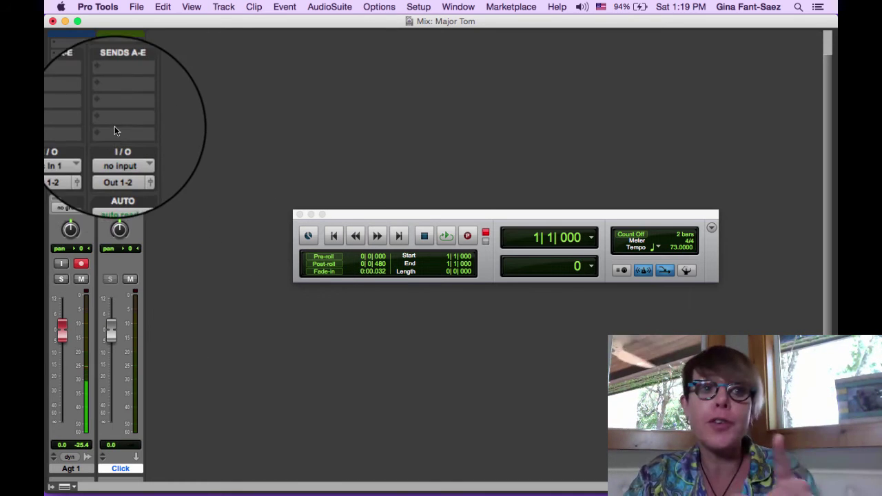
scroll(103, 179, up, 2)
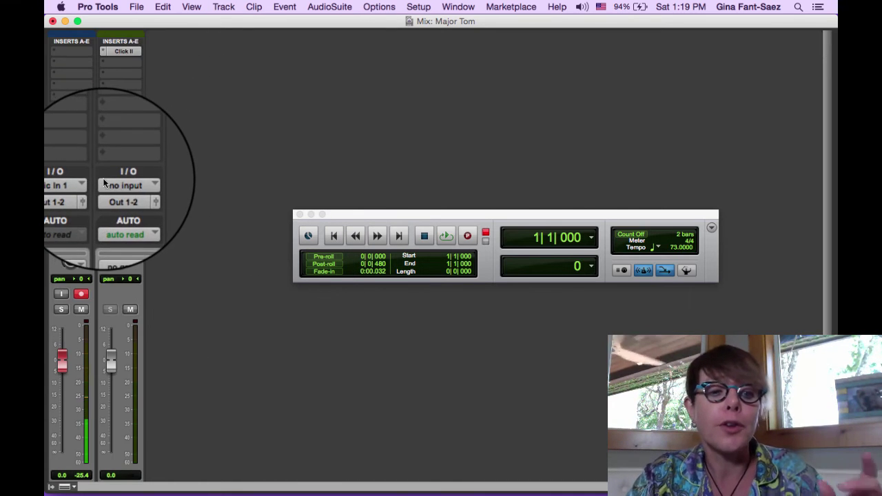
Load the G Shaker preset in the click track's Click II plug-in.
click(119, 49)
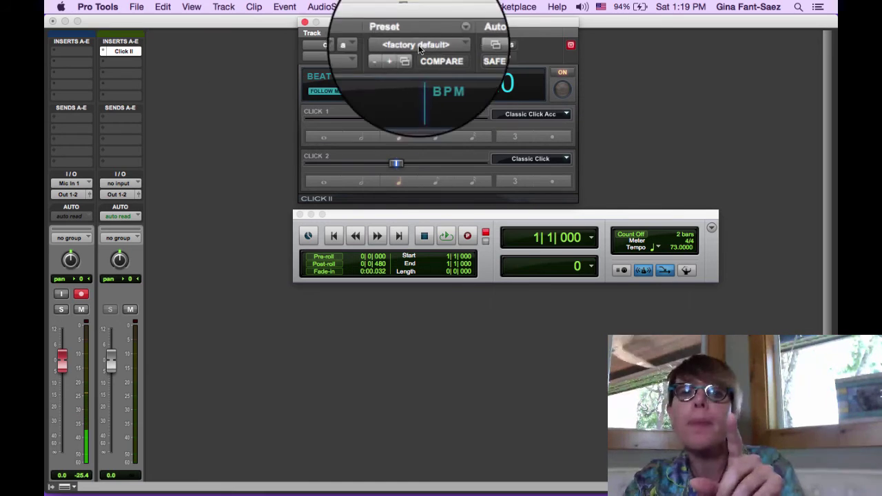
click(436, 46)
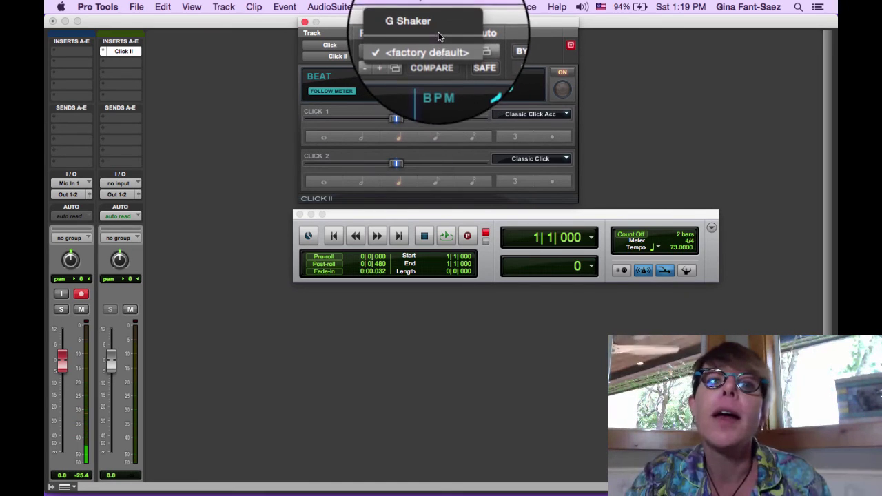
click(437, 22)
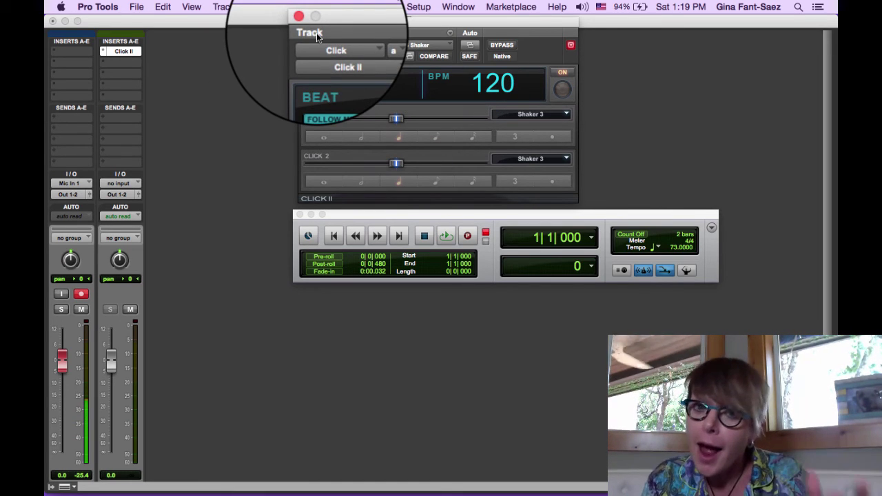